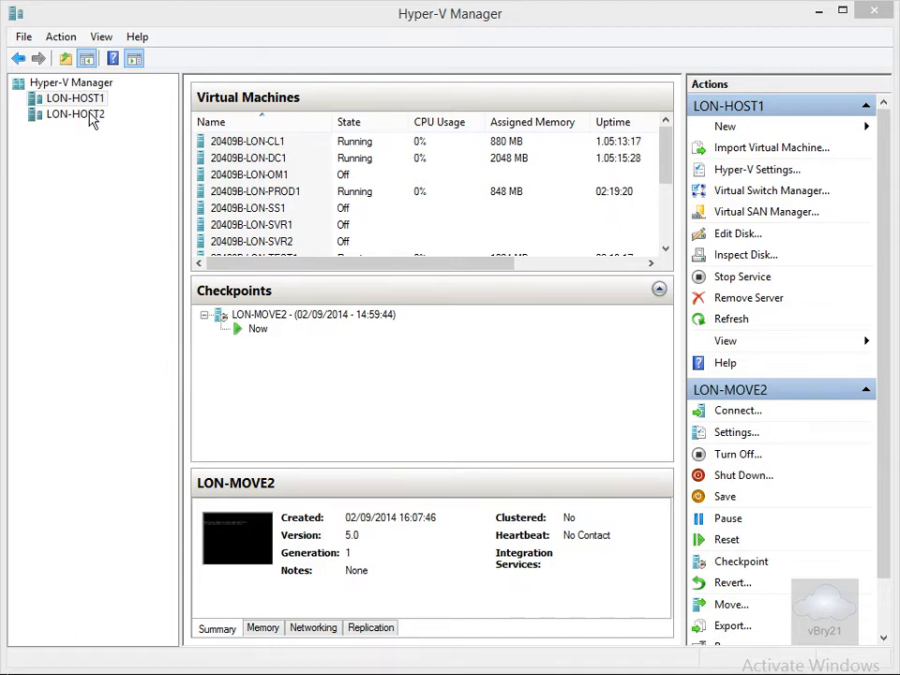
Try to move the virtual machine 20409B-LON-PROD1 off LON-HOST1 using the move type for the whole virtual machine.
right_click(249, 195)
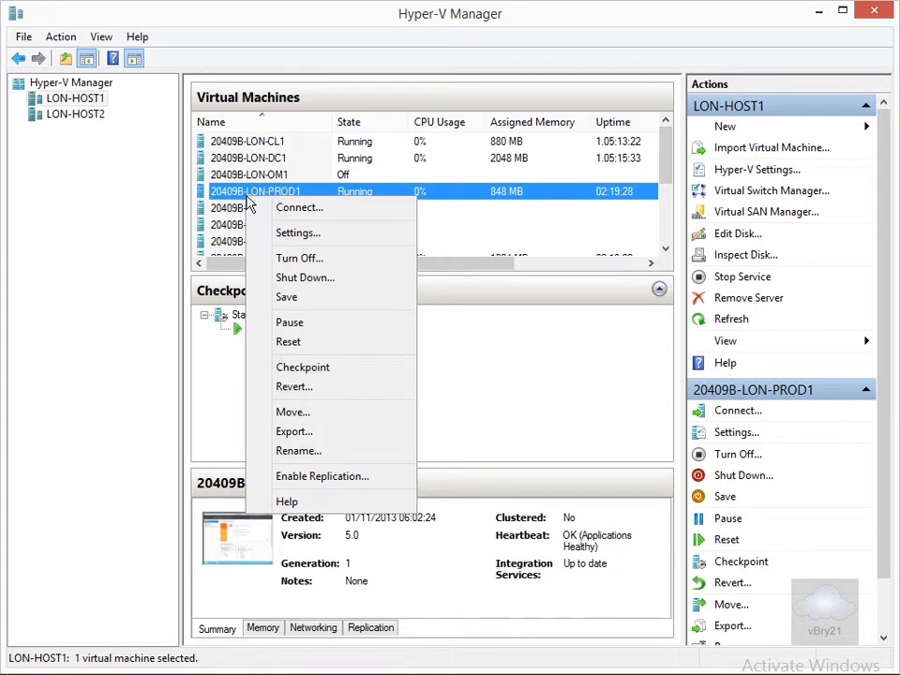
left_click(292, 413)
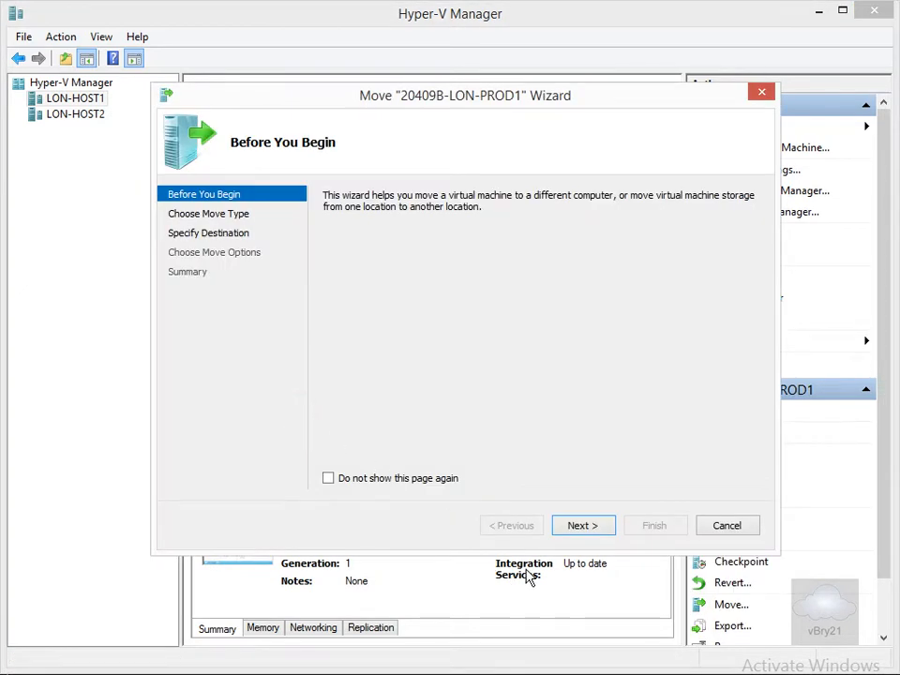
left_click(582, 526)
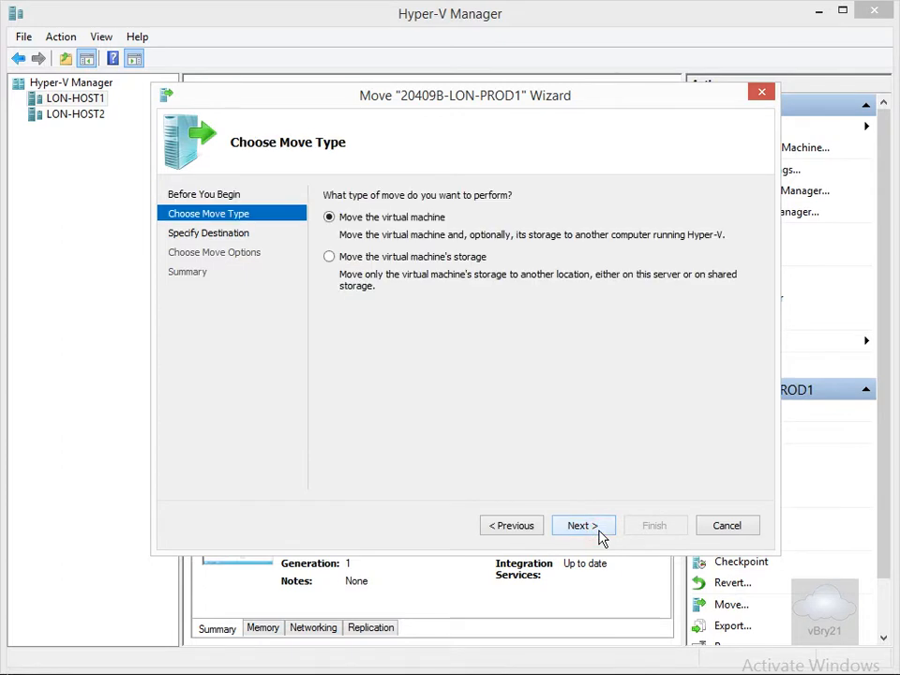
left_click(600, 535)
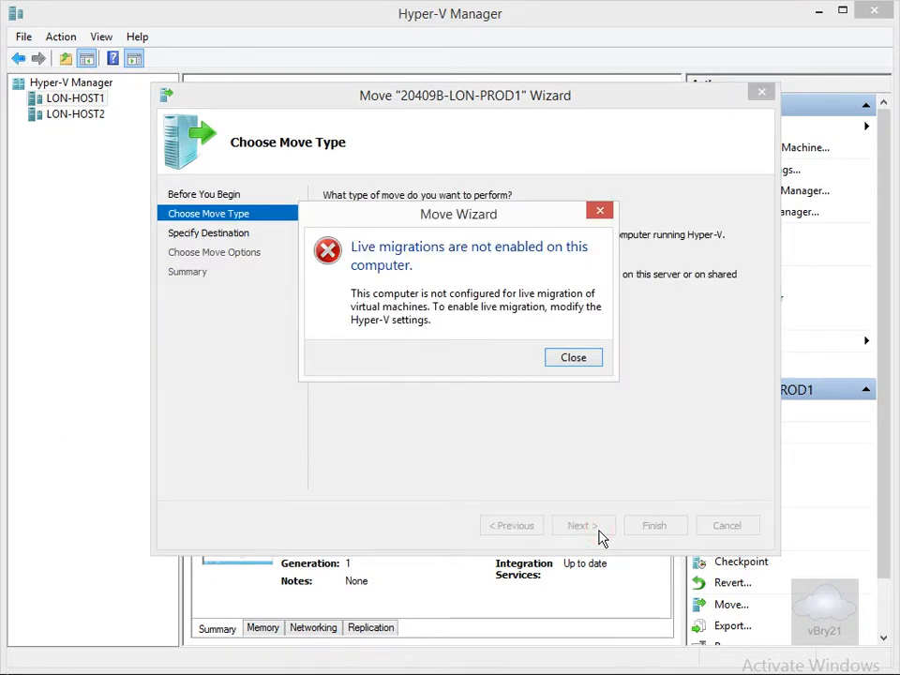
left_click(577, 358)
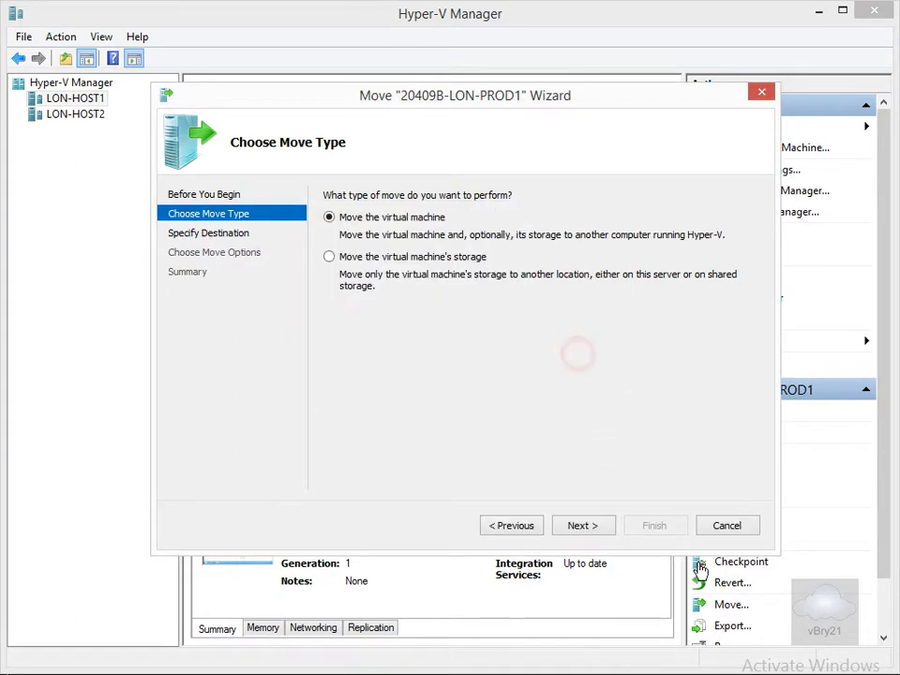
left_click(729, 529)
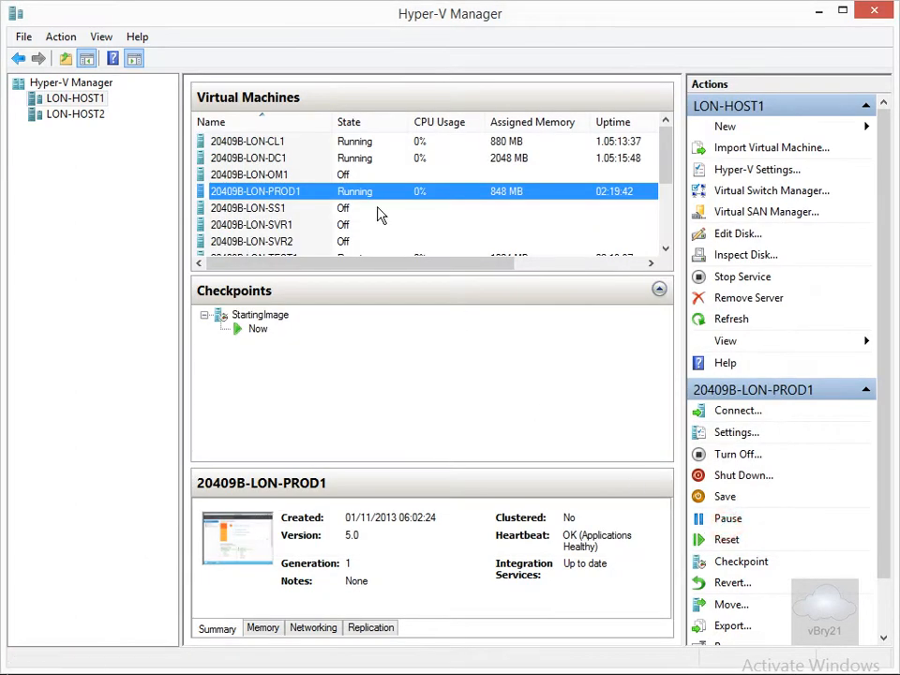
Enable incoming and outgoing live migrations on LON-HOST1, using any available network for live migration.
left_click(80, 98)
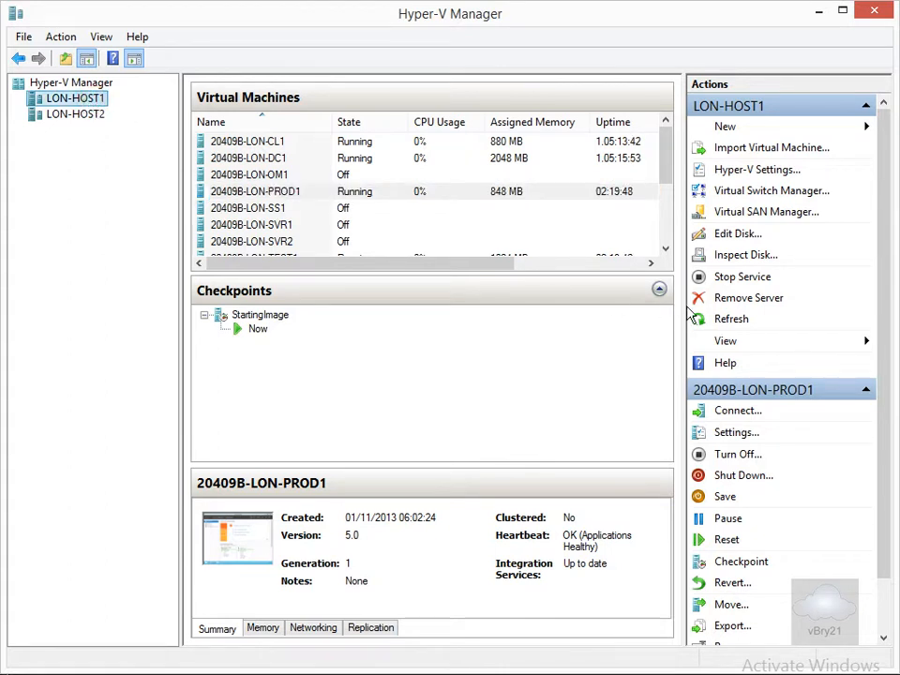
left_click(751, 170)
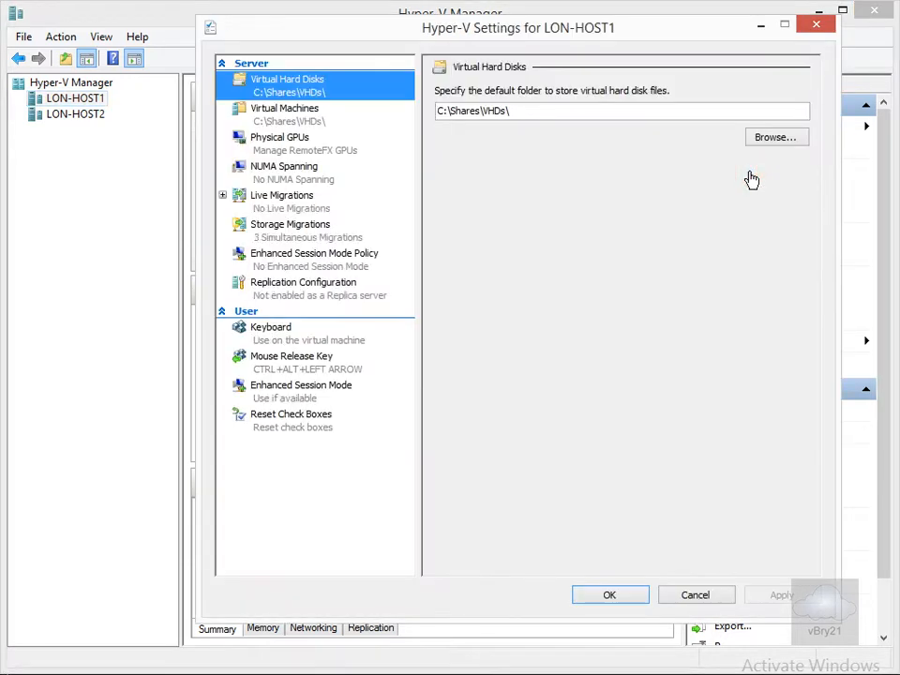
left_click(292, 197)
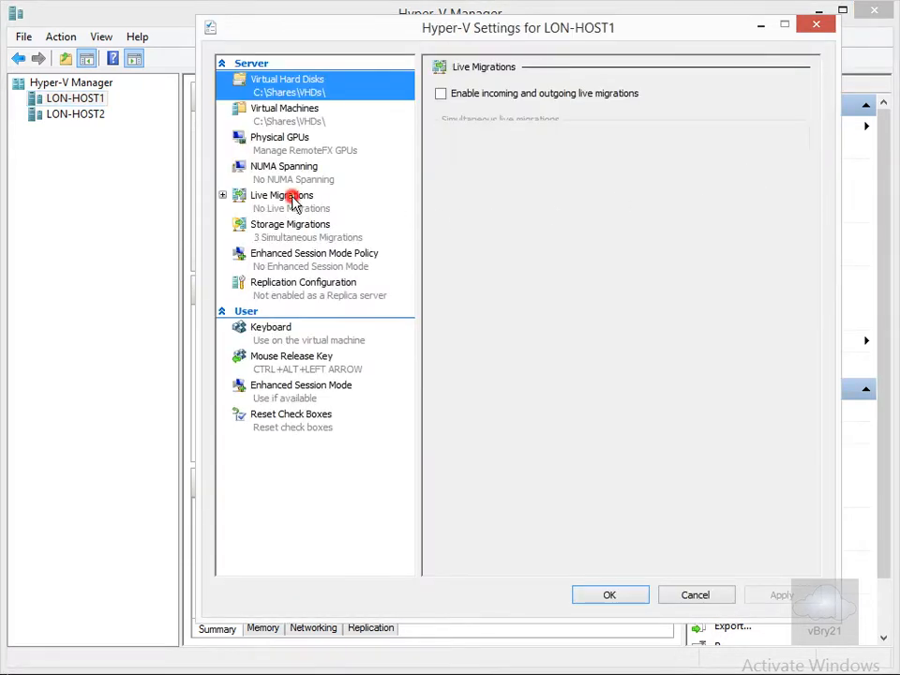
left_click(440, 93)
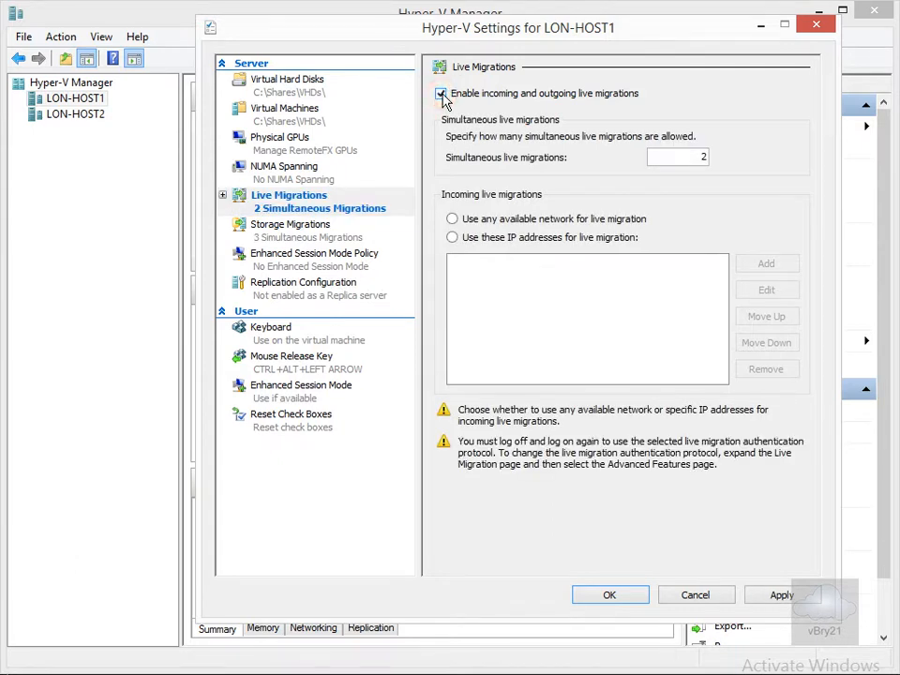
left_click(483, 224)
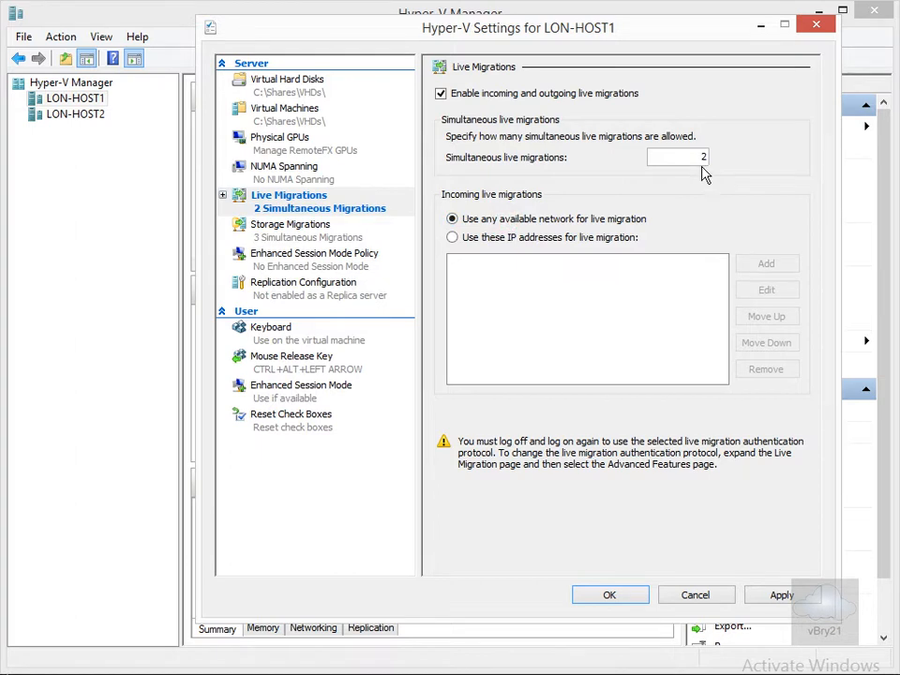
left_click(634, 597)
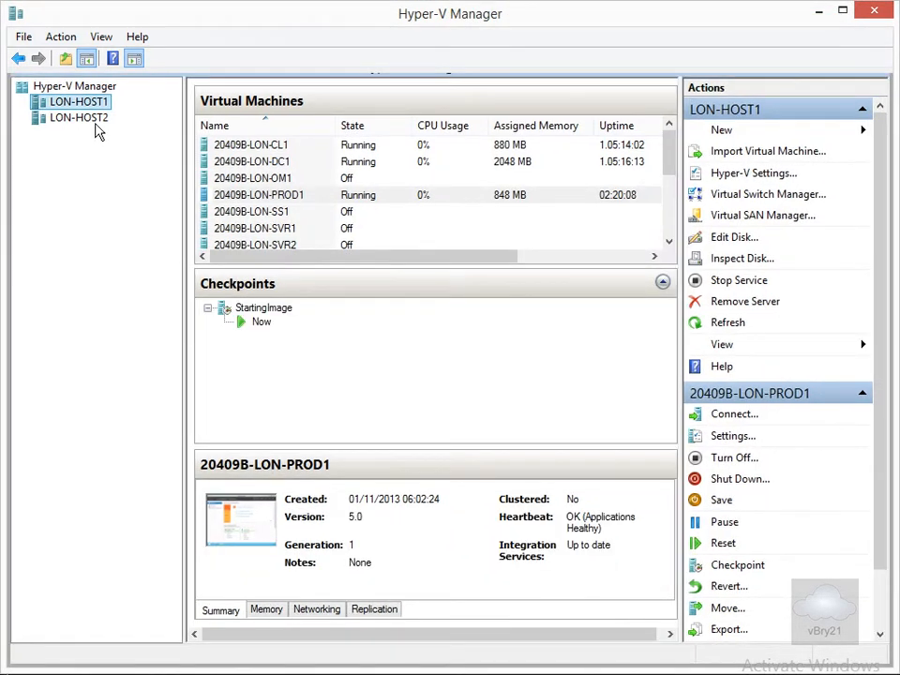
Enable incoming and outgoing live migrations on LON-HOST2, using any available network for live migration.
left_click(93, 120)
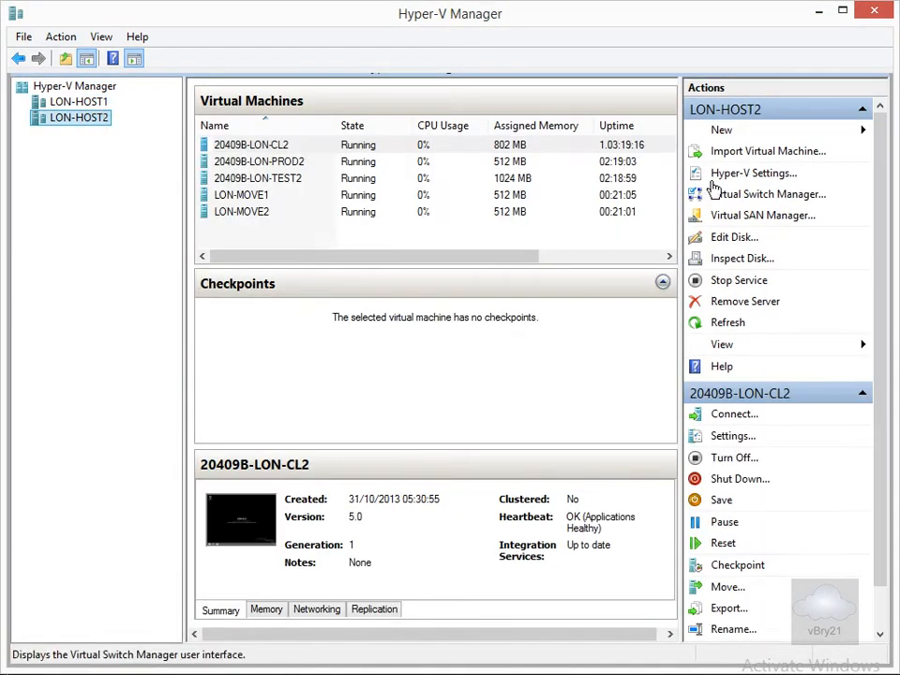
left_click(720, 176)
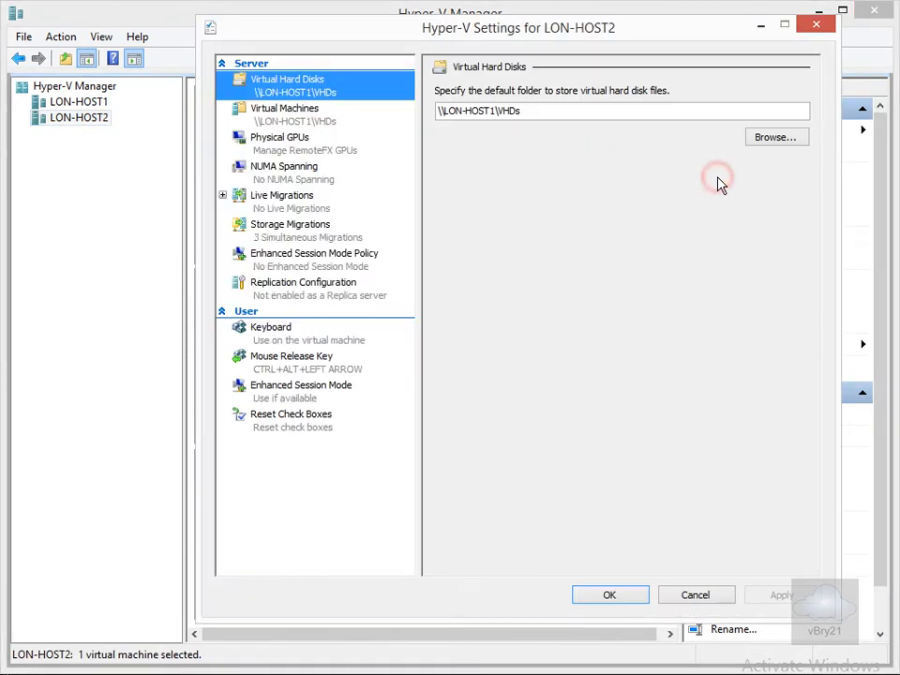
left_click(286, 198)
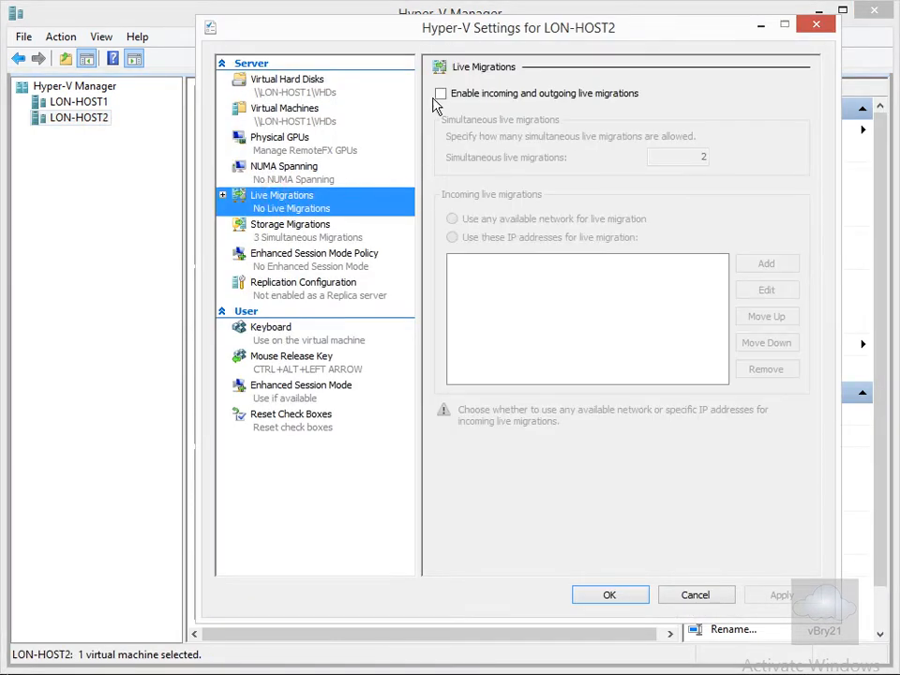
left_click(441, 95)
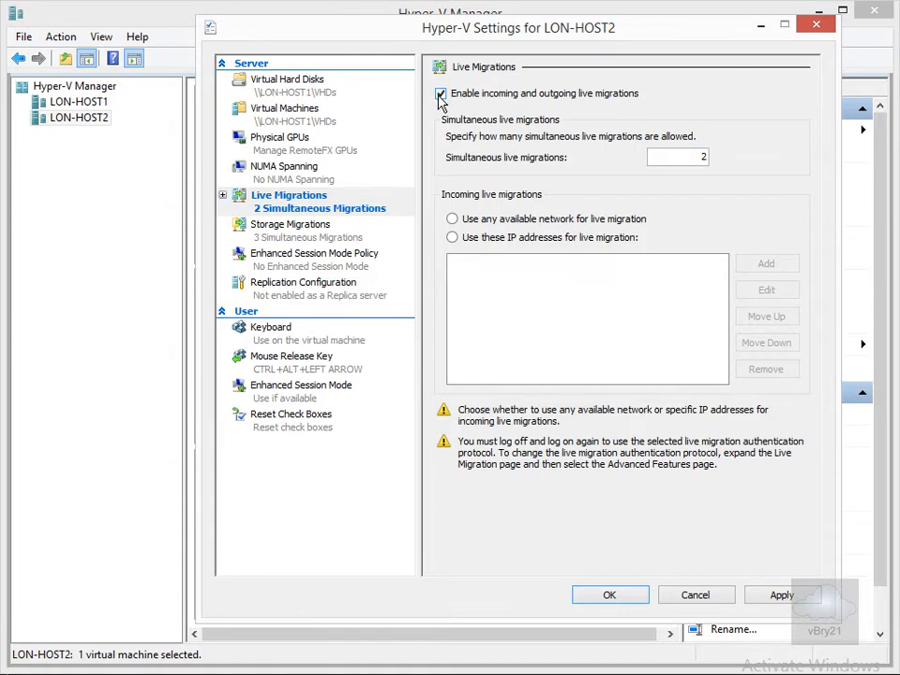
left_click(479, 221)
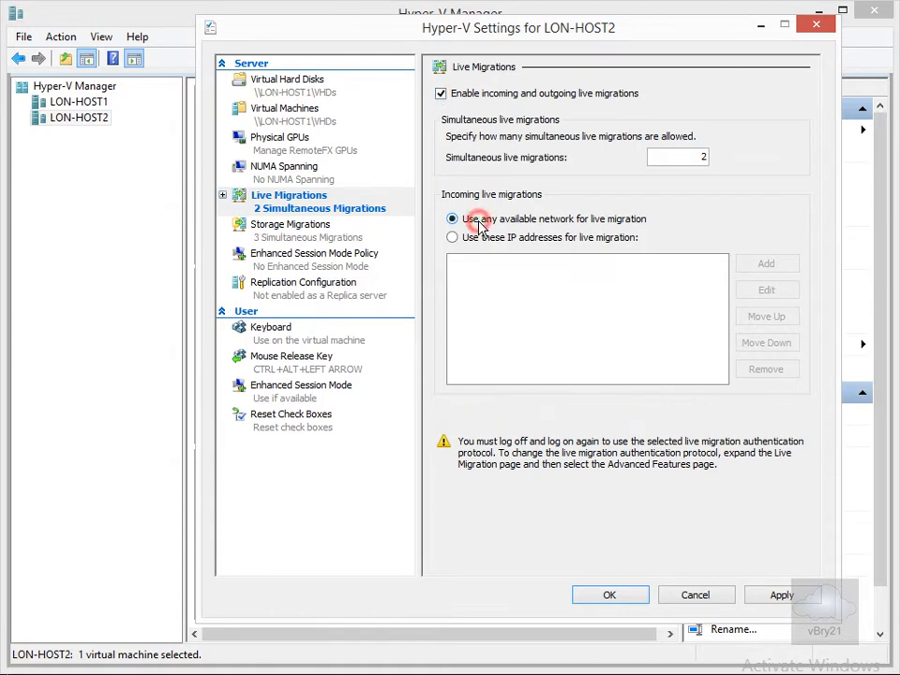
left_click(634, 595)
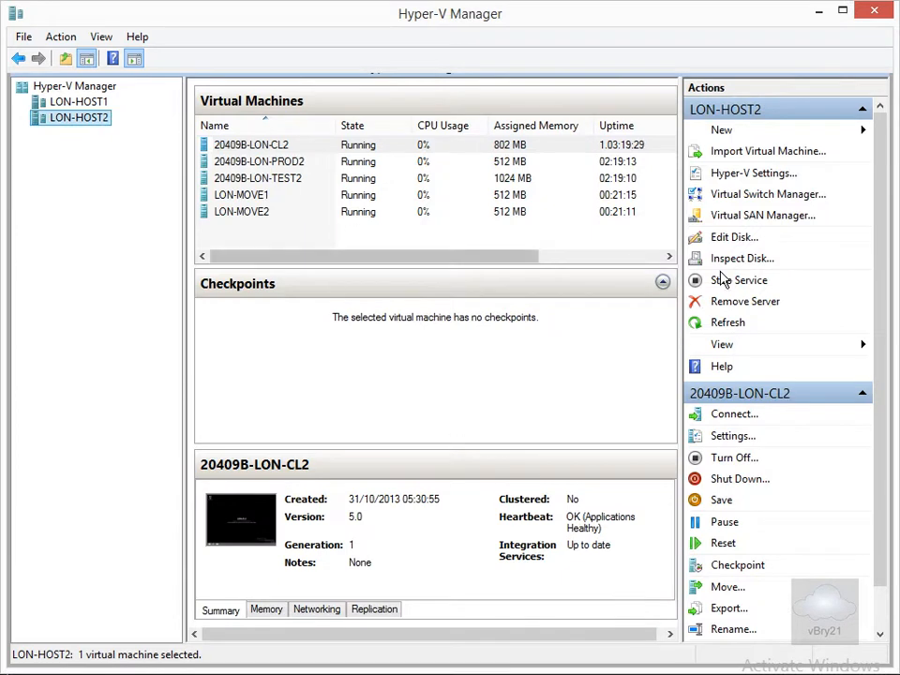
Set the live migration authentication protocol on LON-HOST1 to Kerberos in the advanced features.
left_click(91, 101)
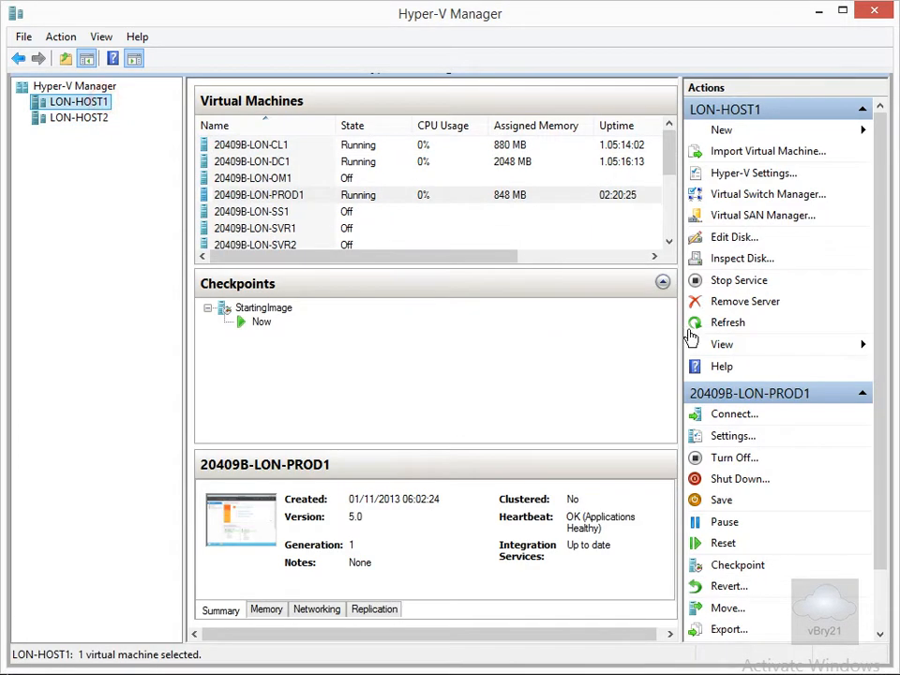
left_click(730, 175)
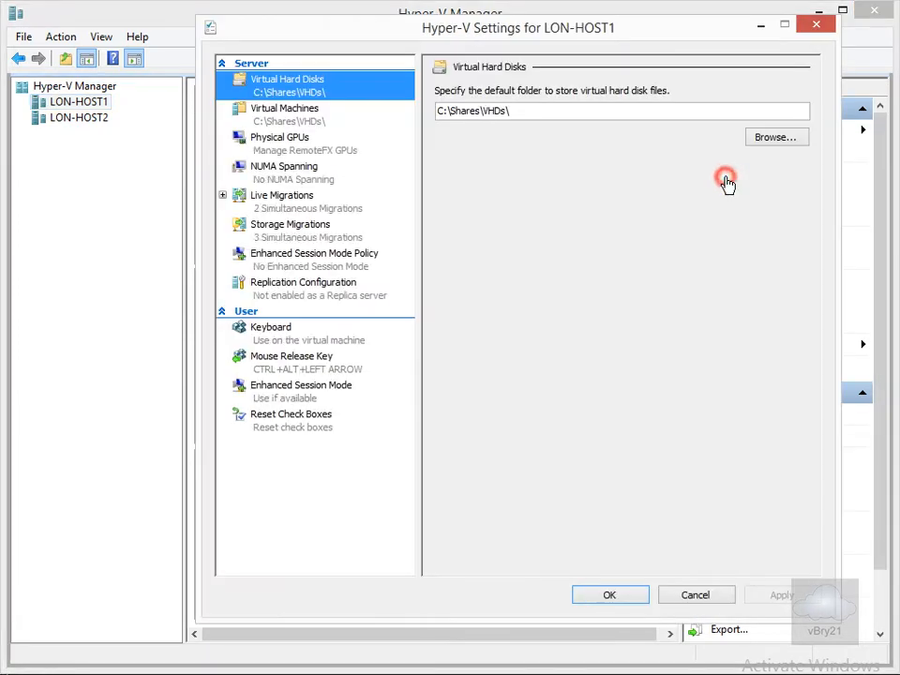
left_click(226, 201)
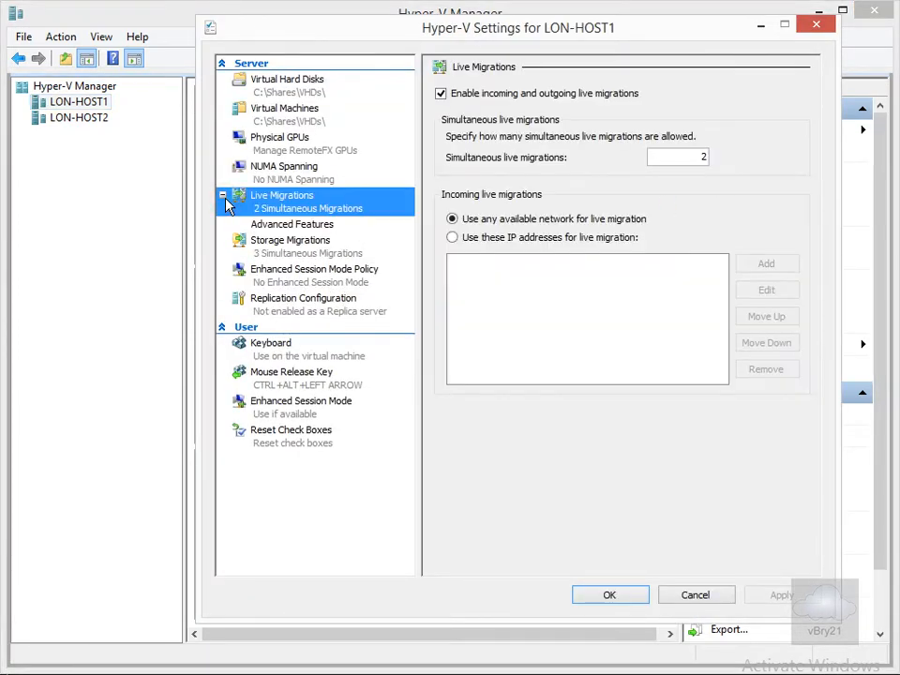
left_click(279, 227)
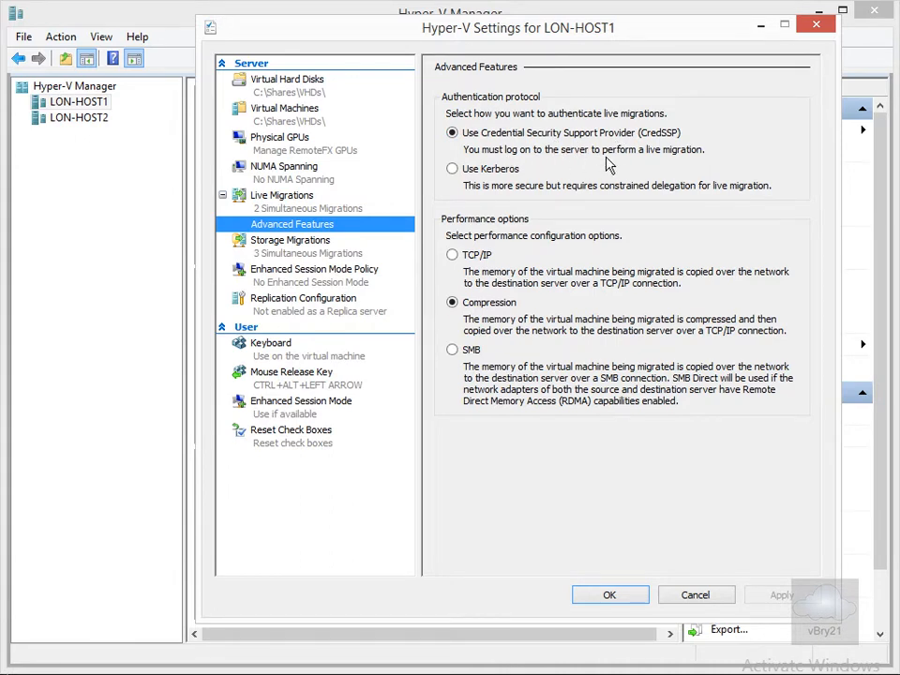
left_click(493, 169)
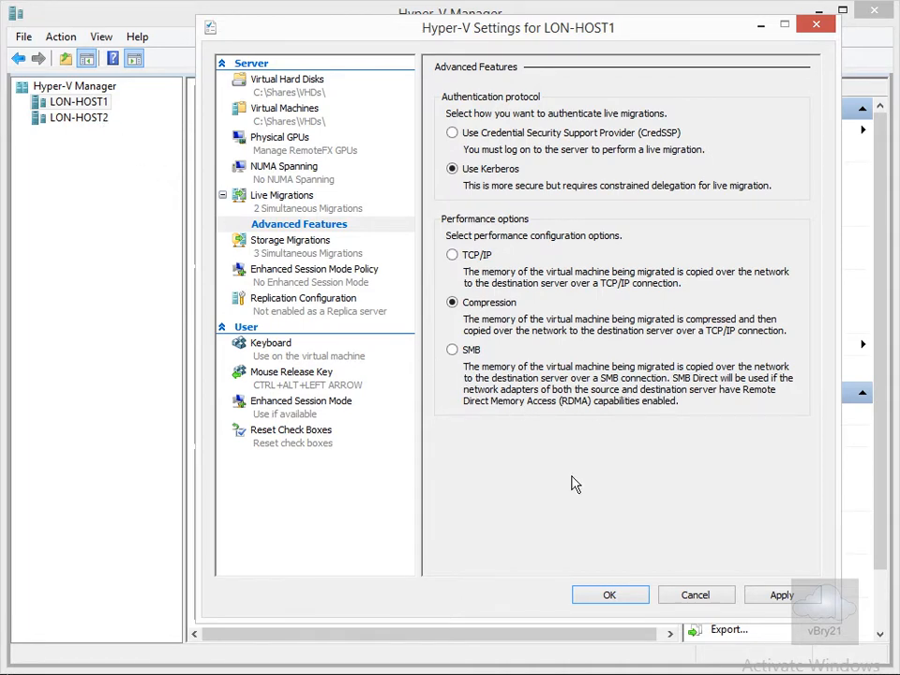
left_click(625, 595)
Set the live migration authentication protocol on LON-HOST2 to Kerberos in the advanced features.
left_click(84, 119)
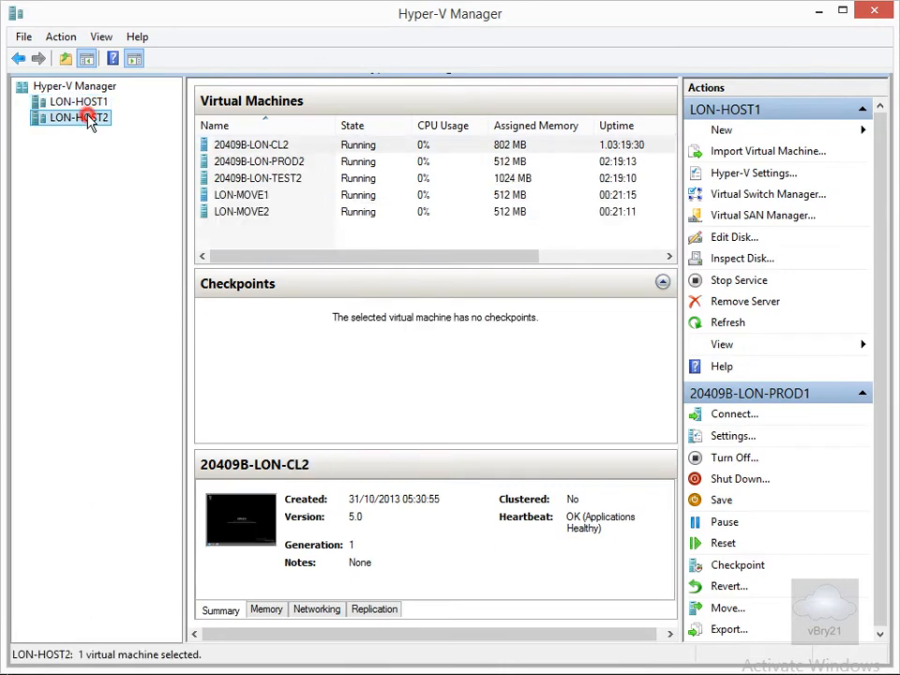
left_click(727, 175)
left_click(223, 195)
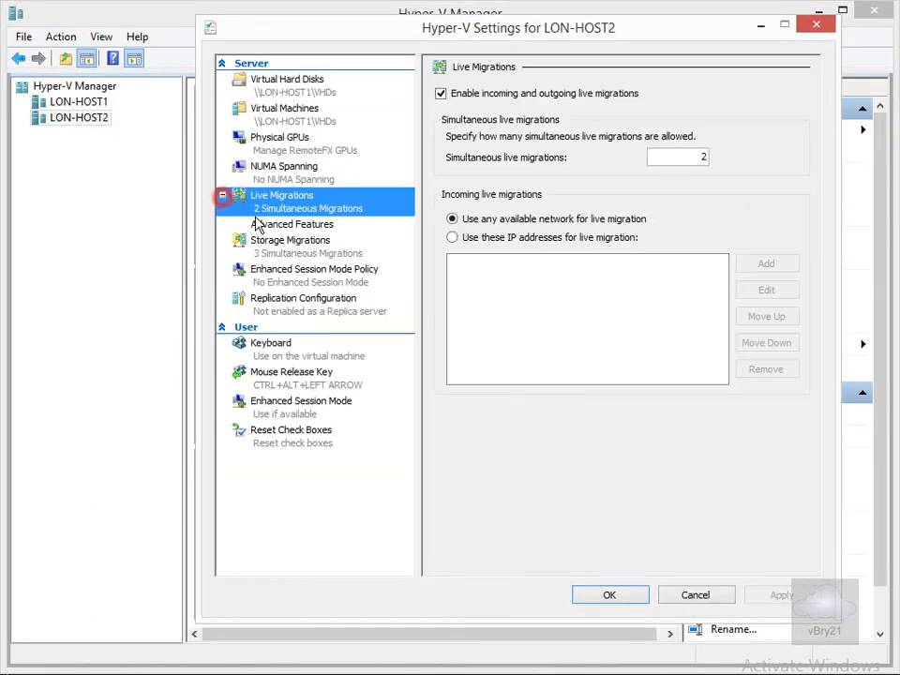
left_click(296, 225)
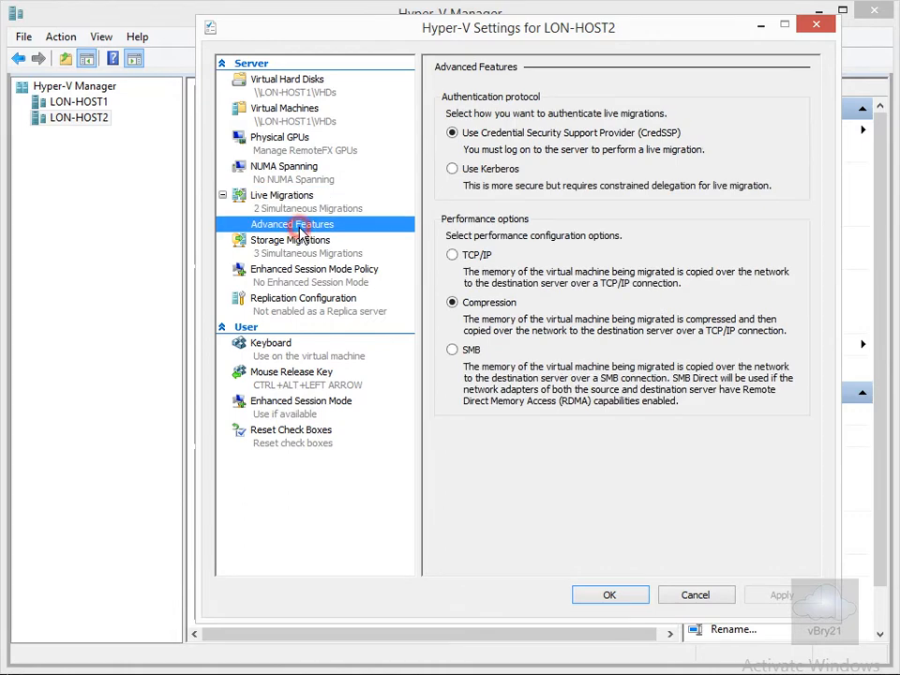
left_click(453, 170)
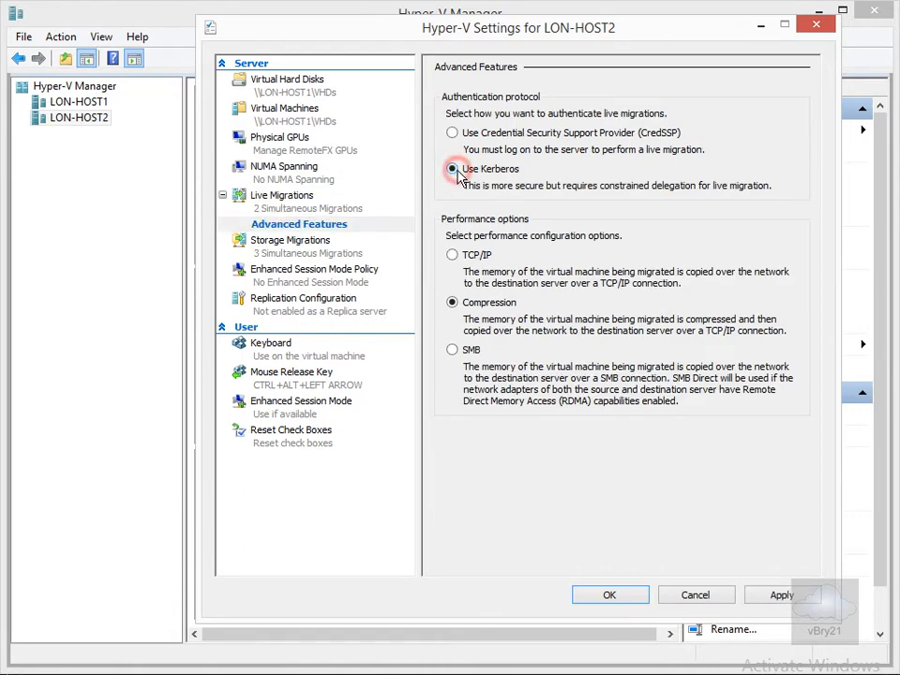
left_click(644, 599)
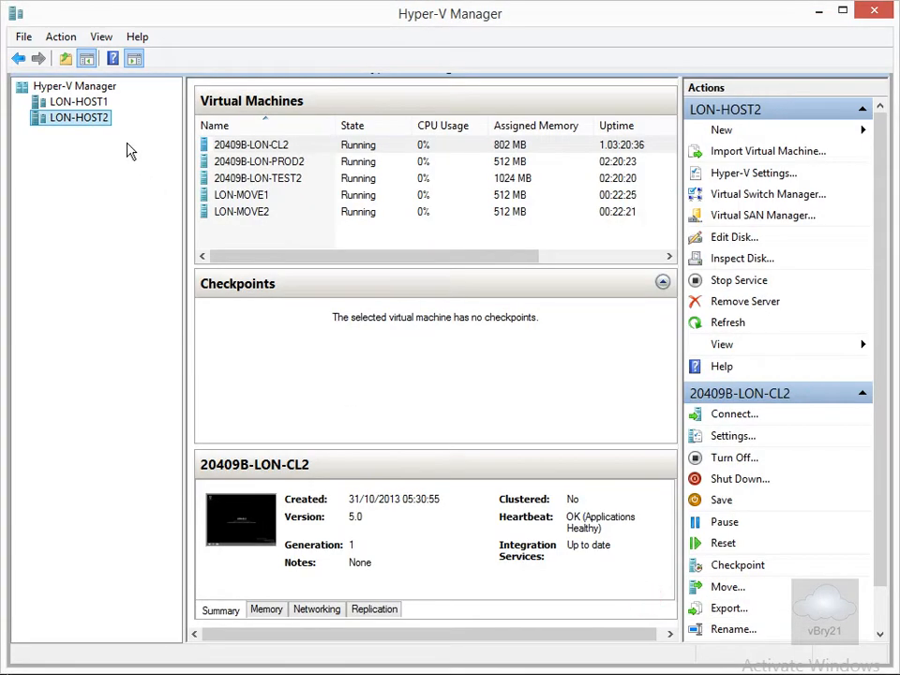
Start a move of the virtual machine 20409B-LON-PROD1 from LON-HOST1 and specify LON-HOST2 as the destination computer.
left_click(89, 101)
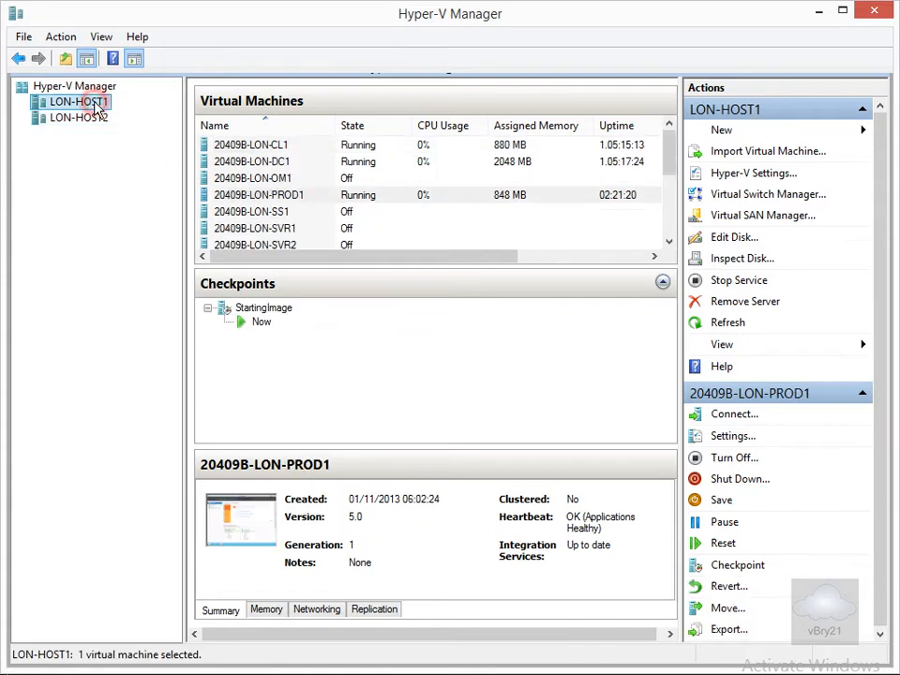
right_click(281, 199)
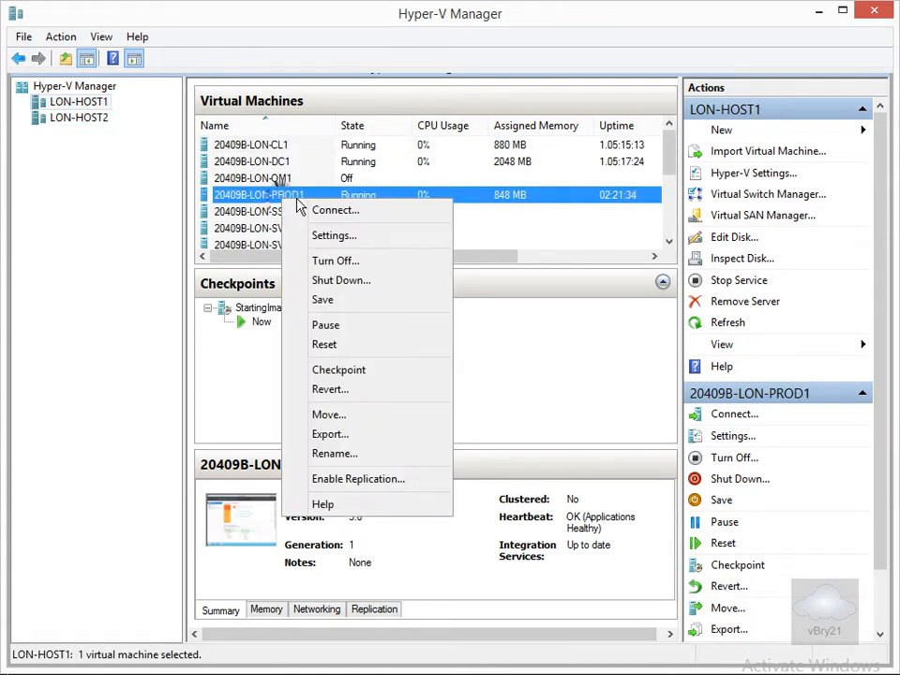
left_click(336, 418)
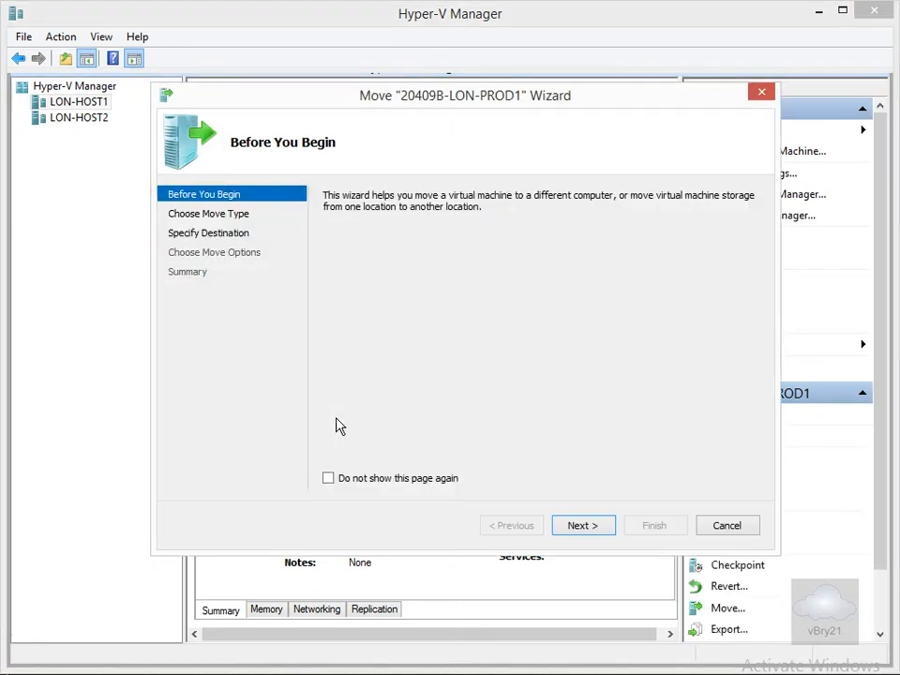
left_click(593, 529)
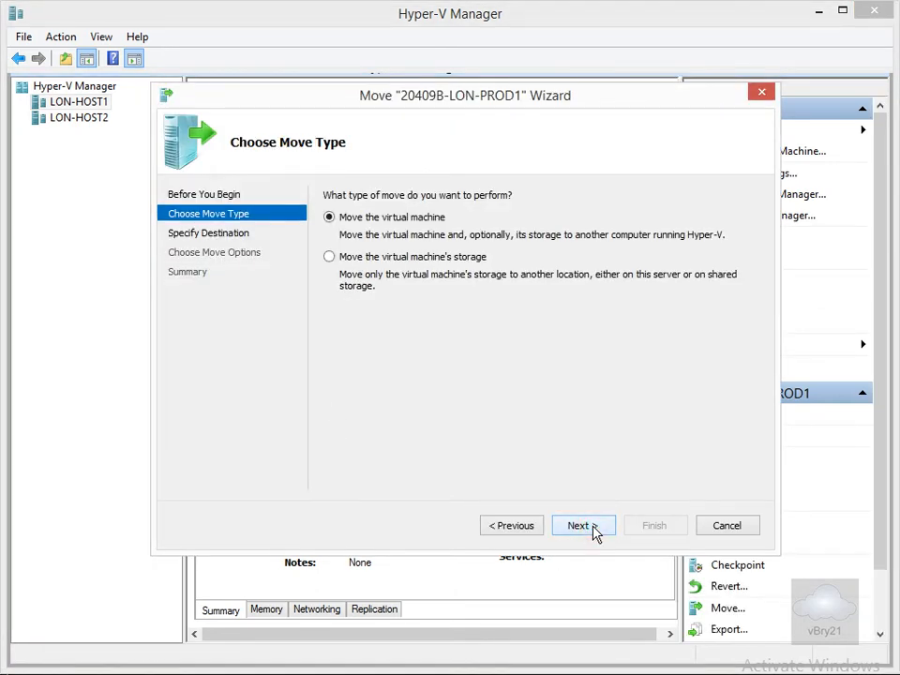
left_click(594, 529)
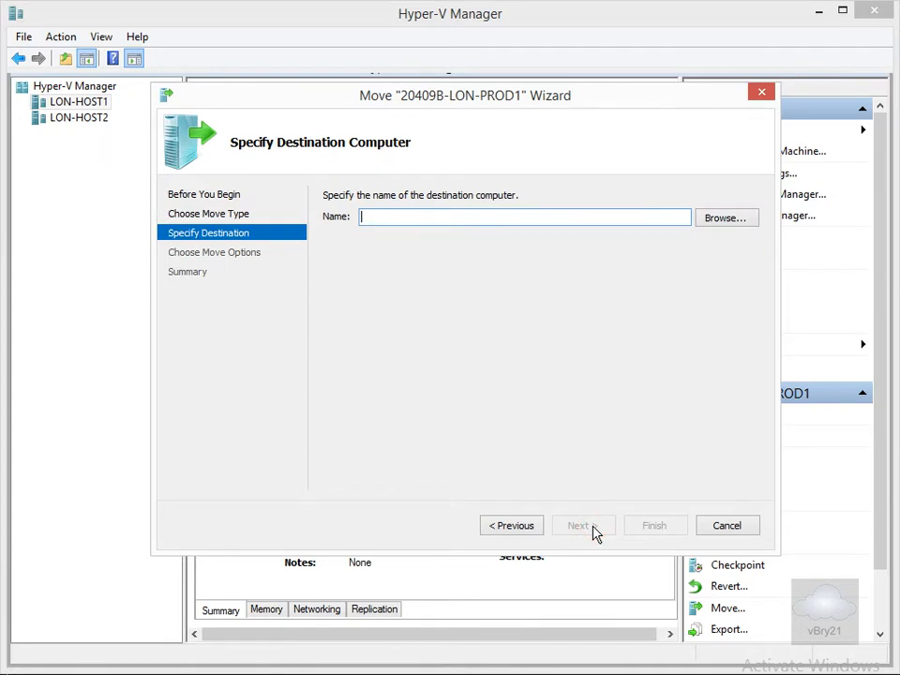
type("lon-HOST2")
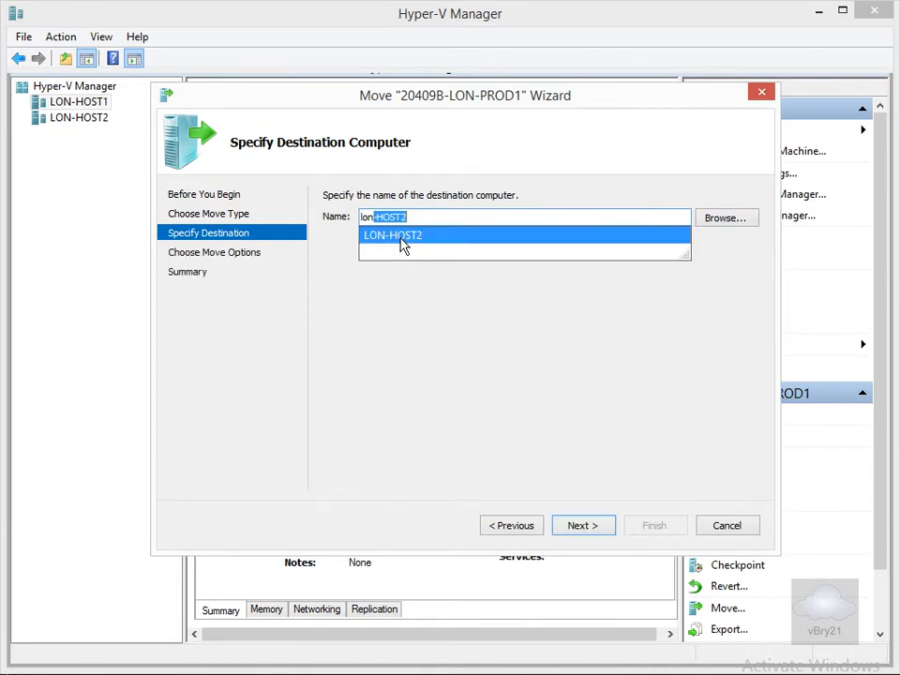
left_click(404, 237)
left_click(591, 529)
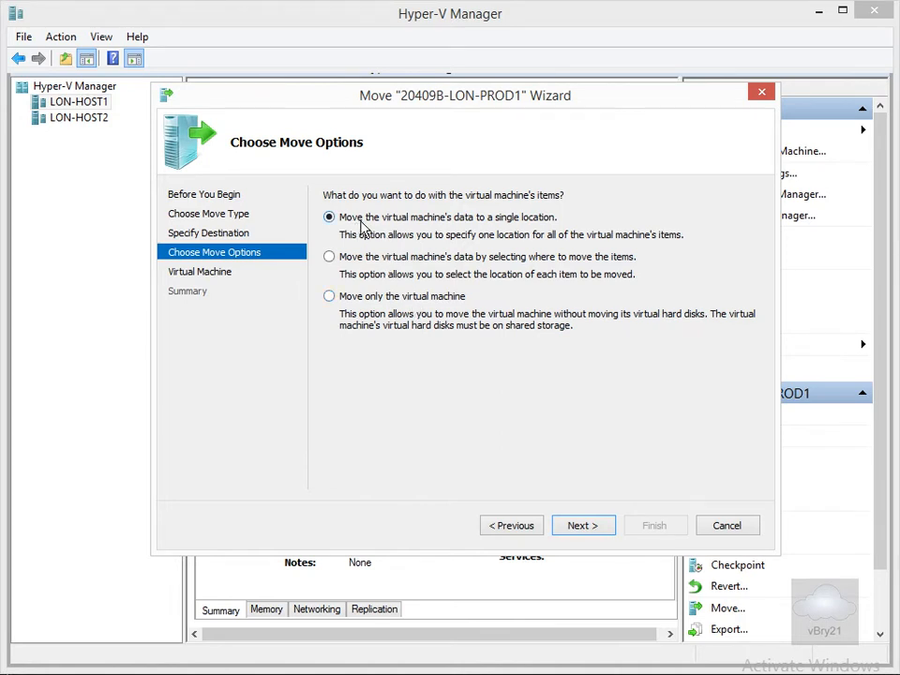
Move the virtual machine's data to the single location C:\Moved\LON-PROD1 on the destination computer and start the move.
left_click(582, 526)
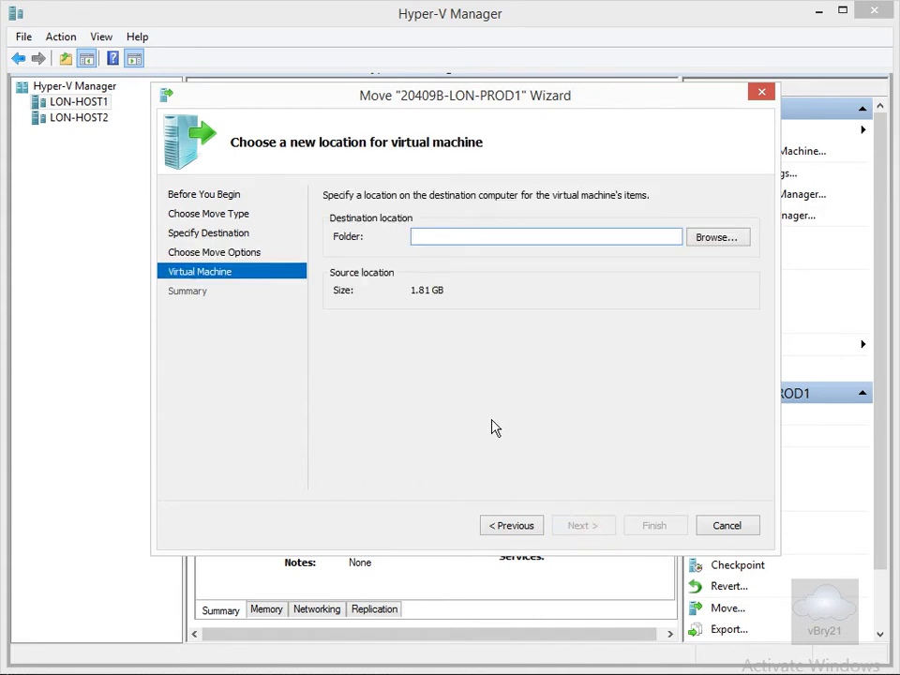
type("C:\\Moved\\LON-PROD1")
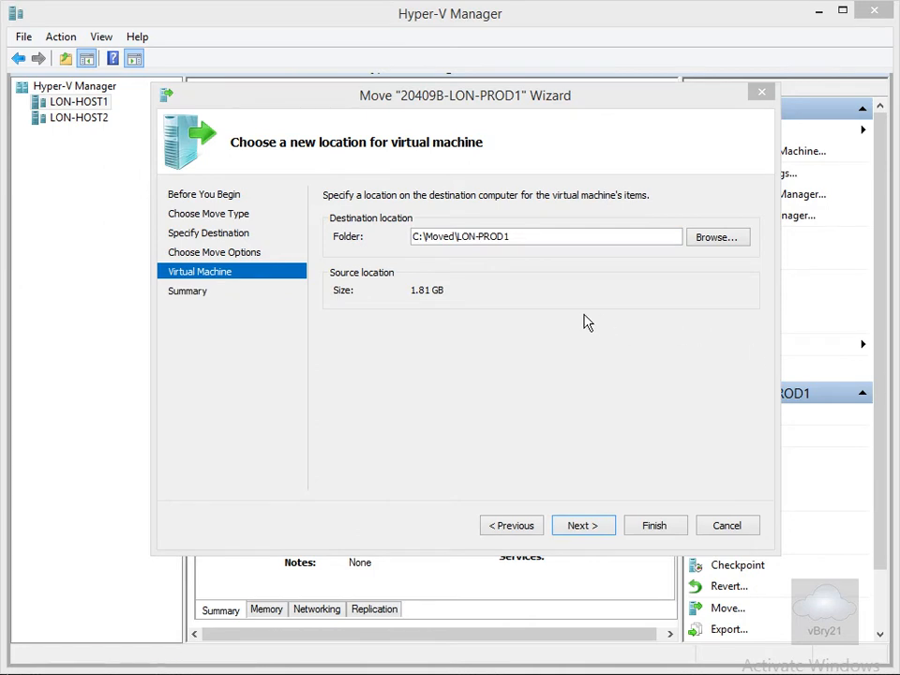
left_click(602, 531)
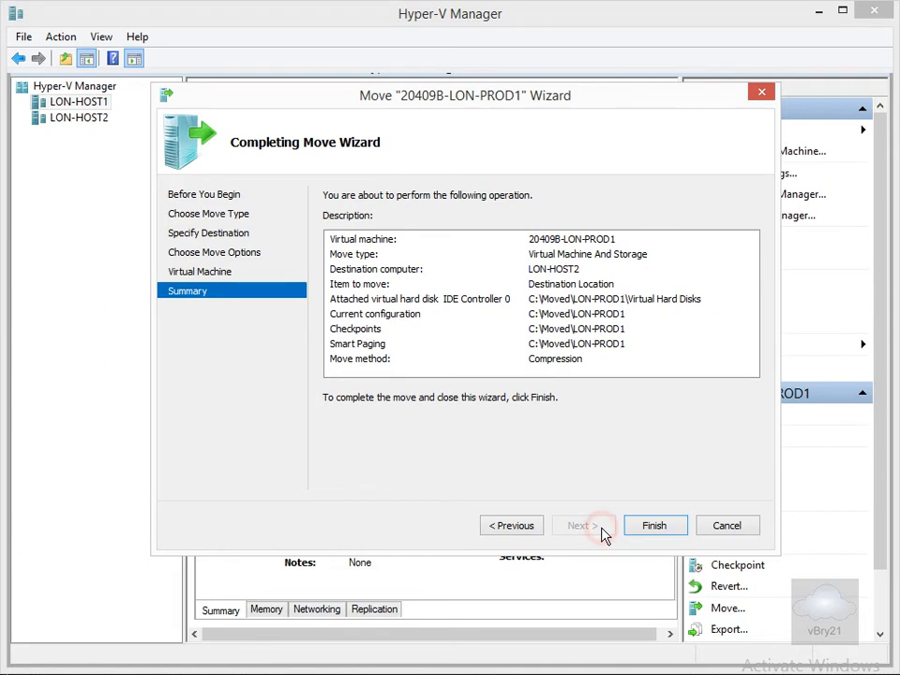
left_click(665, 529)
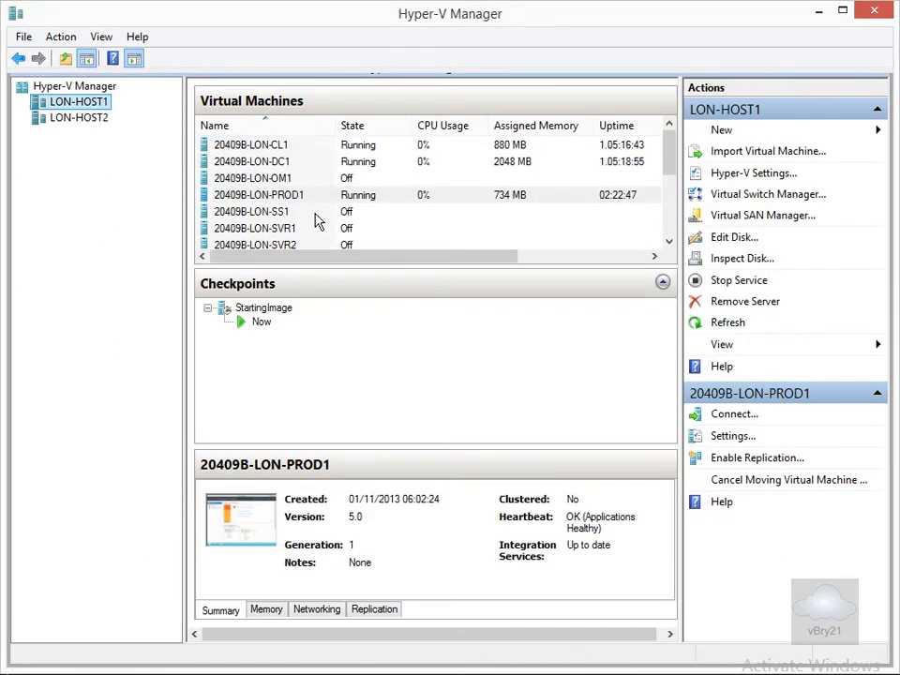
Connect to the virtual machine 20409B-LON-PROD1 on LON-HOST1 and open File Explorer inside it during the move.
left_click(311, 199)
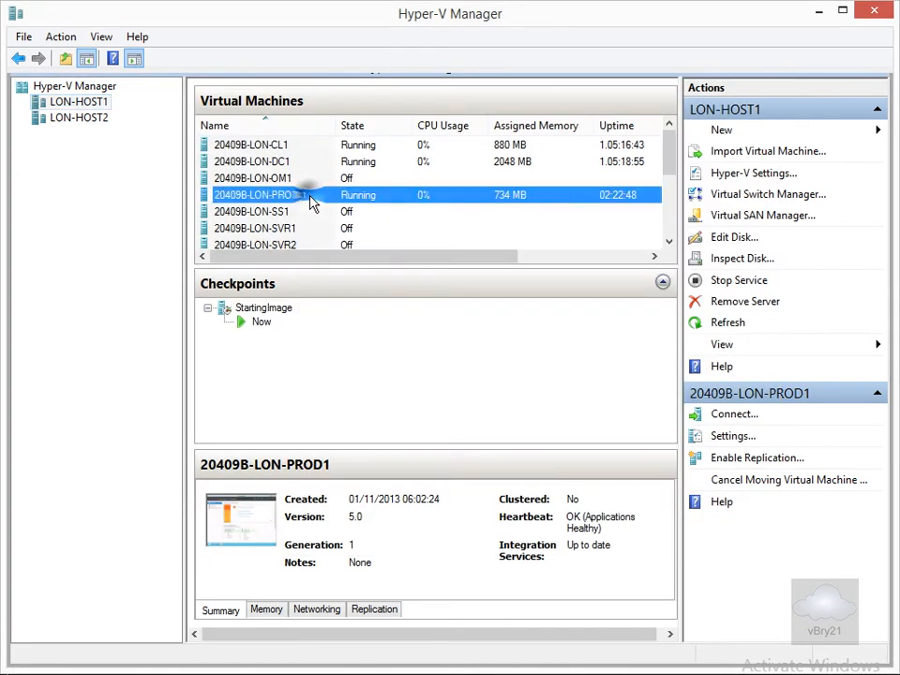
right_click(311, 199)
left_click(359, 206)
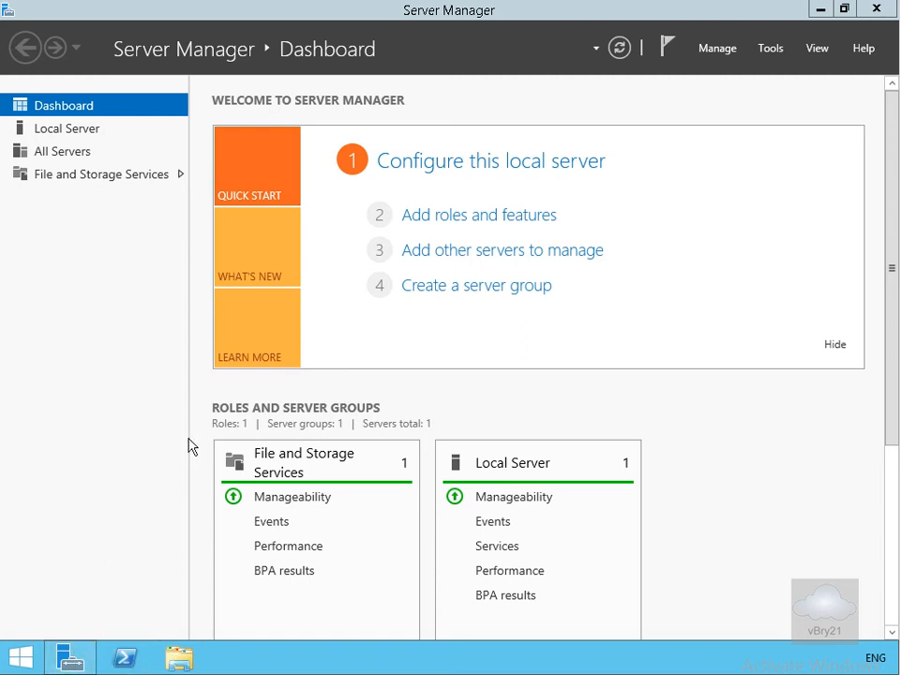
left_click(179, 659)
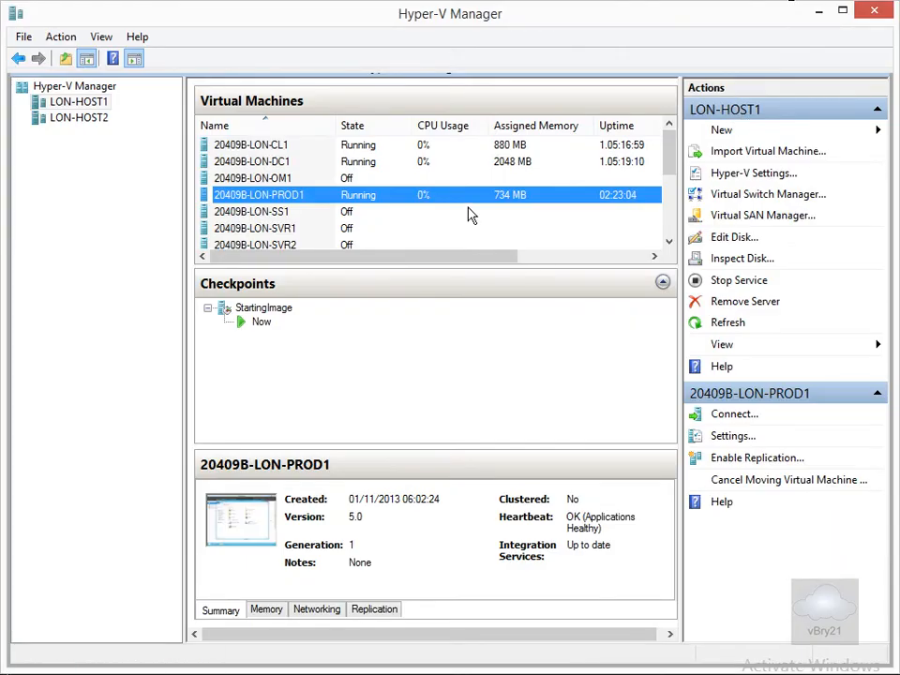
Check the virtual machines on LON-HOST2 for 20409B-LON-PROD1 and connect to it.
left_click(102, 117)
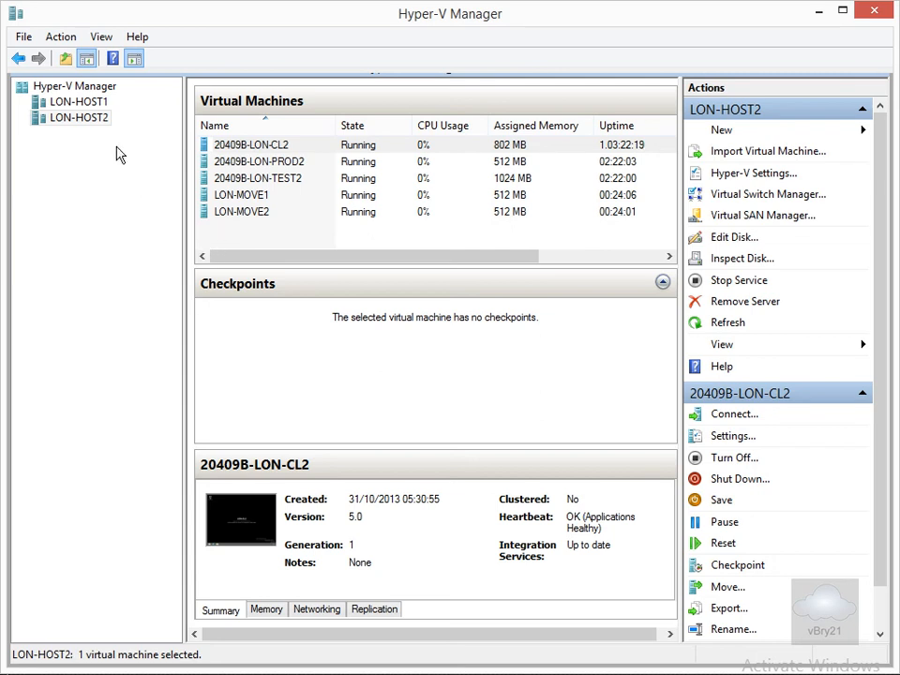
right_click(97, 114)
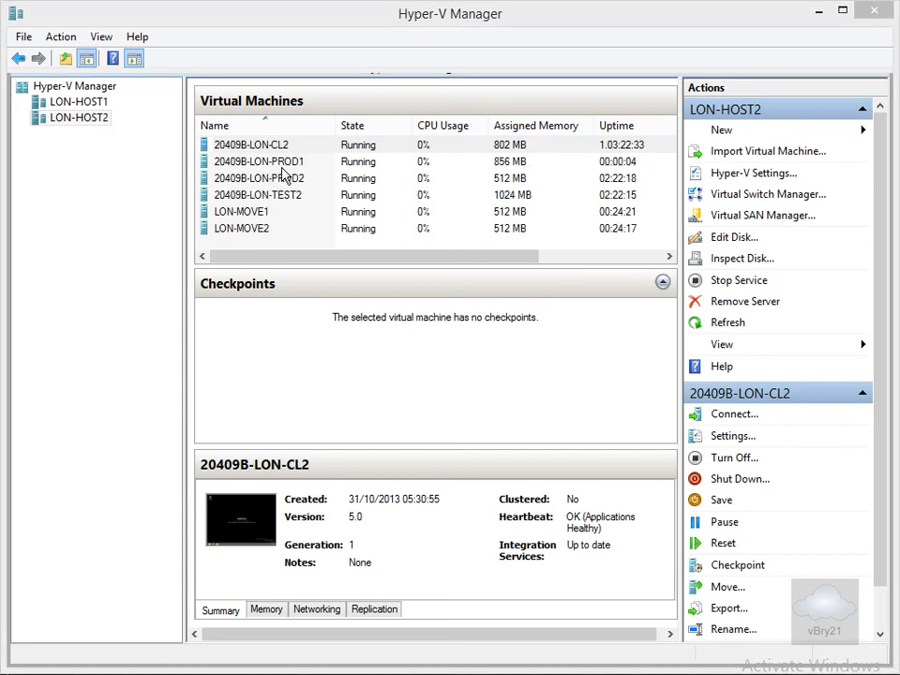
left_click(284, 167)
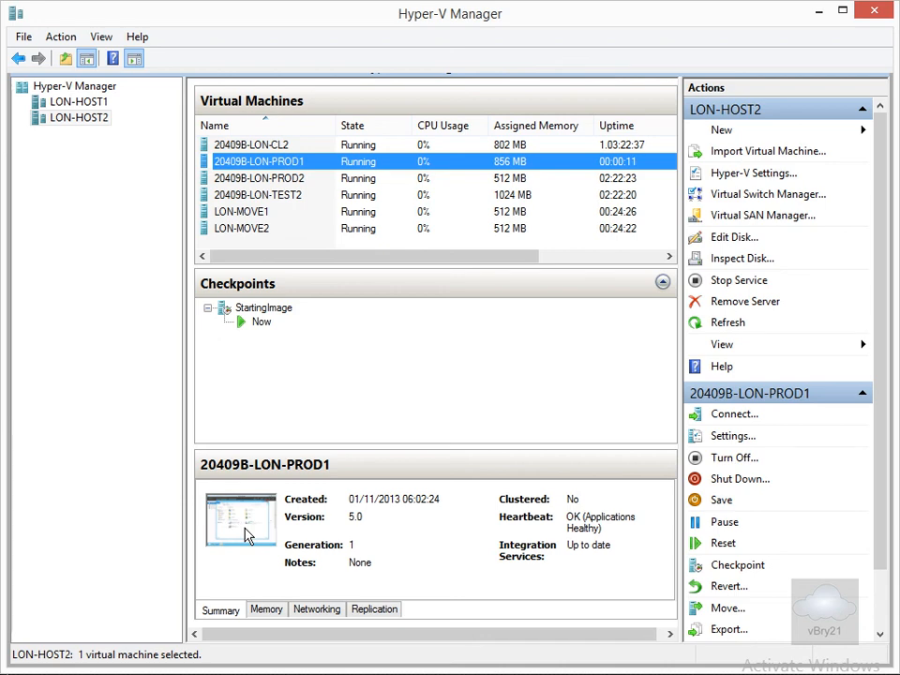
right_click(302, 163)
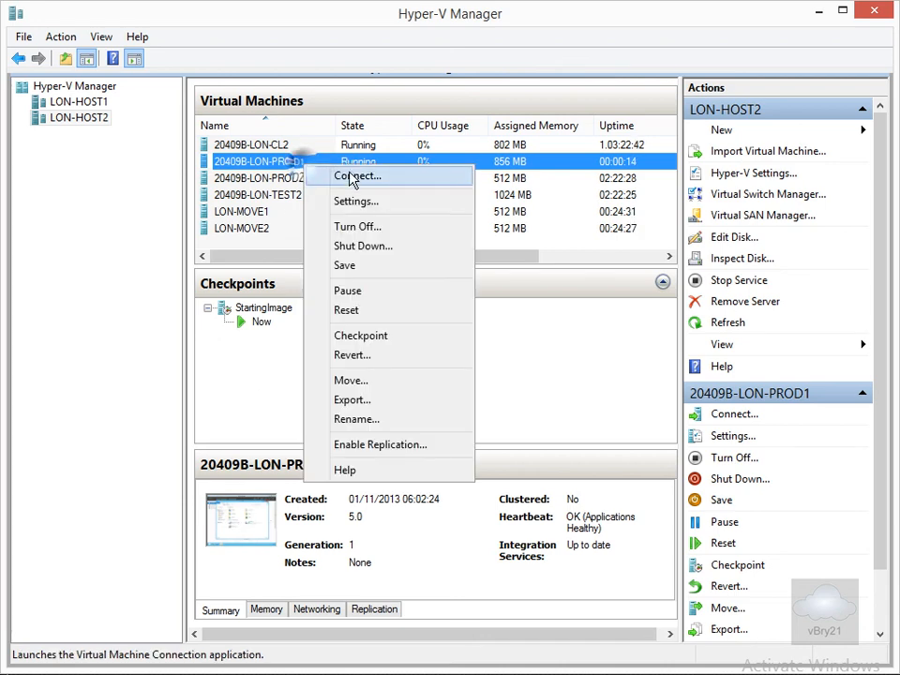